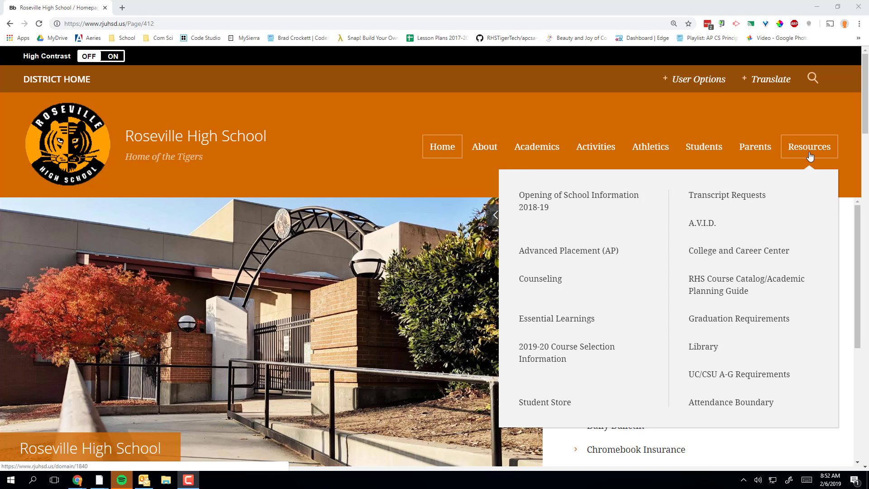
Navigate via College and Career Center and the 2019 RJUHSD Local Scholarship Book to the 2019 General Application PDF.
left_click(757, 257)
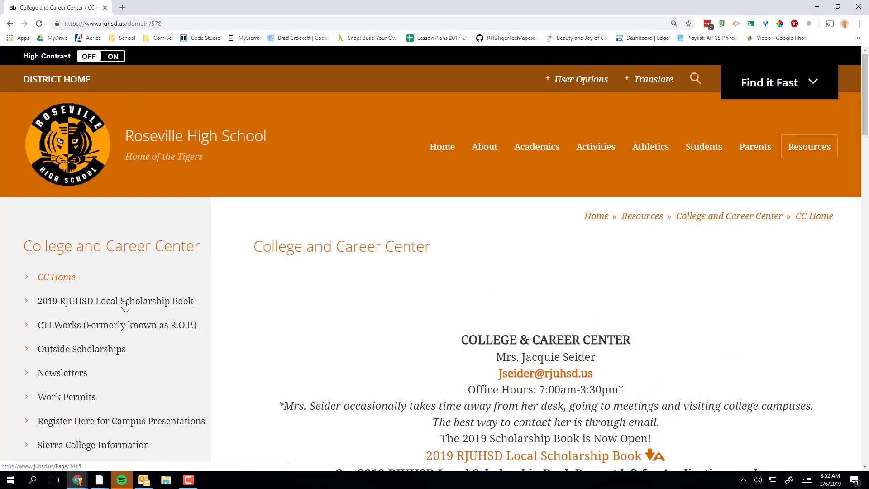
left_click(120, 303)
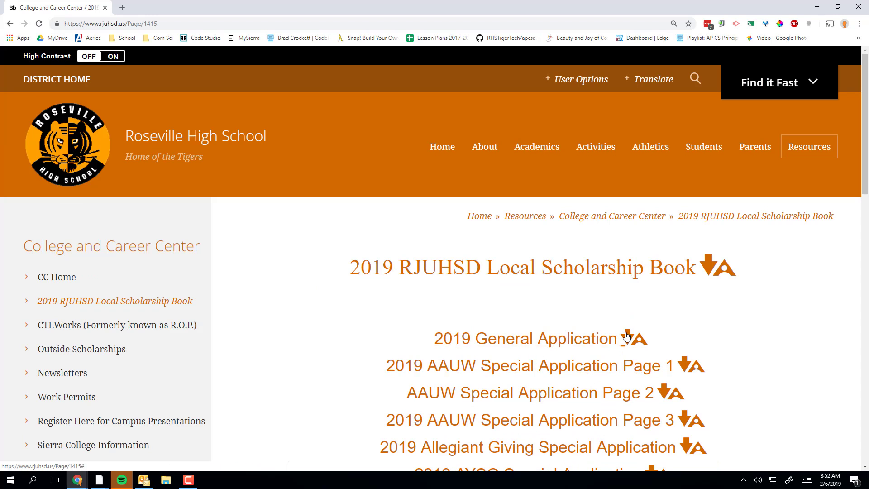
left_click(597, 341)
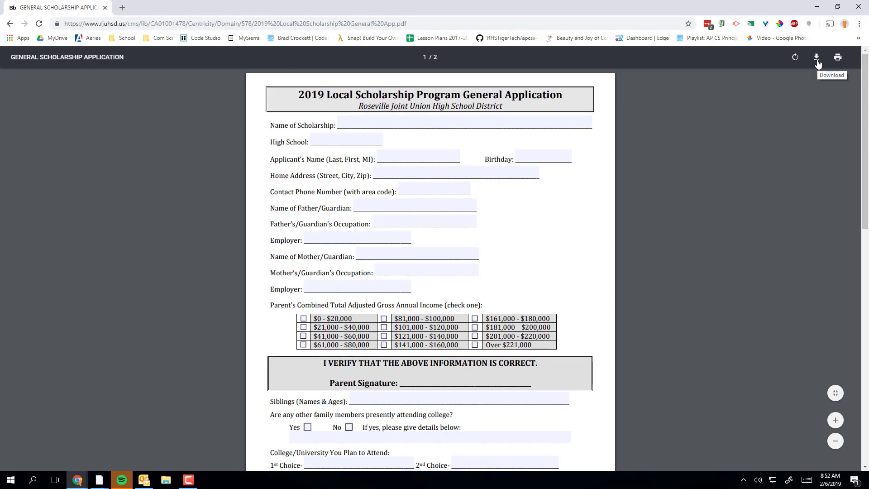
Download the PDF to the H drive as 2019 Local Scholarship General App LastName.pdf.
left_click(817, 57)
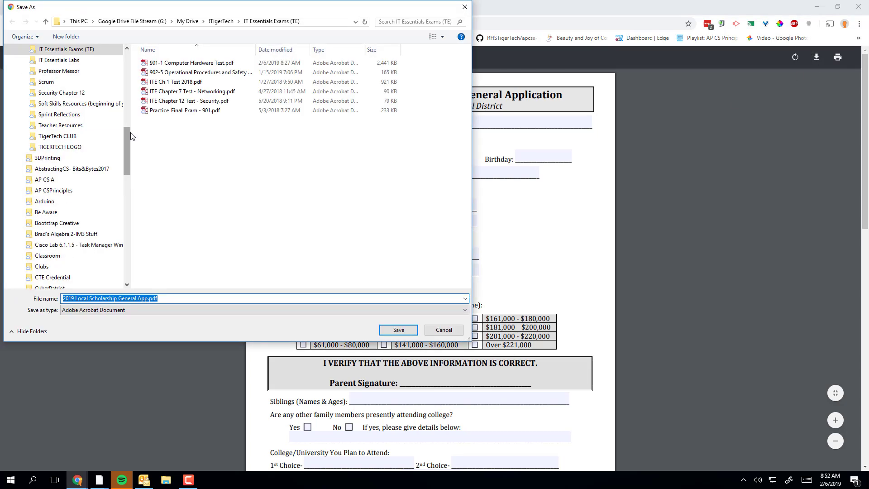
left_click_drag(128, 136, 123, 54)
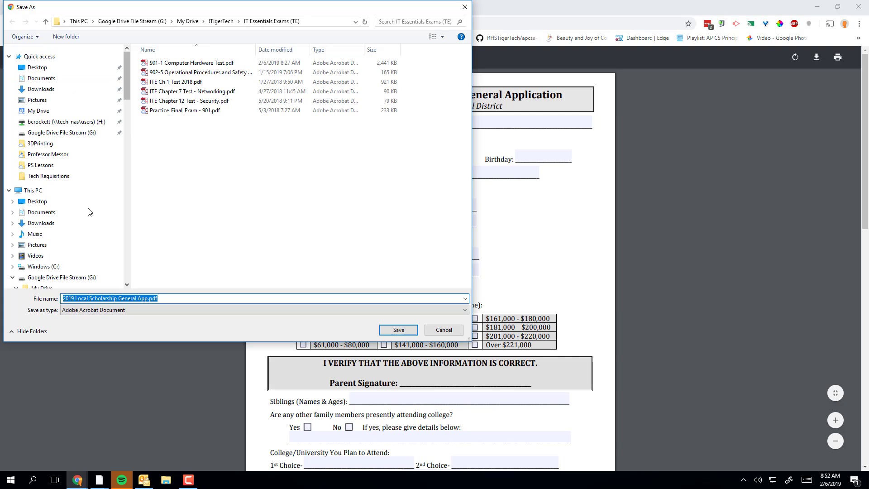
left_click(52, 191)
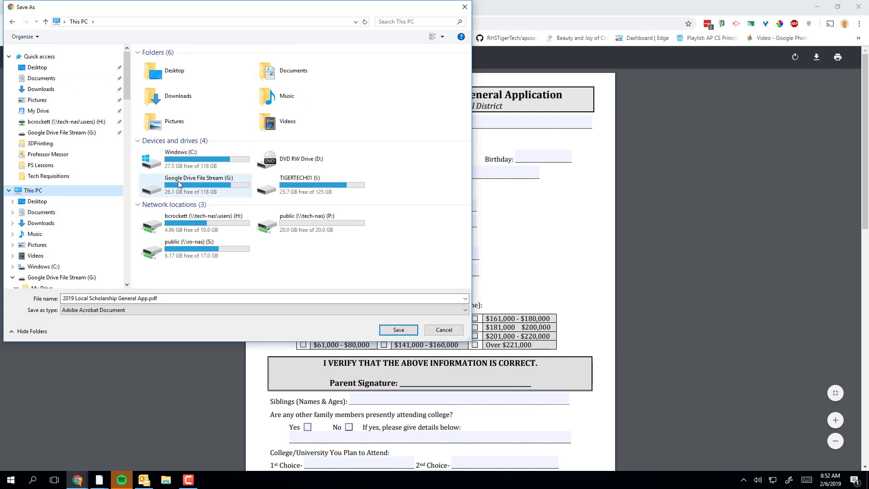
double_click(196, 220)
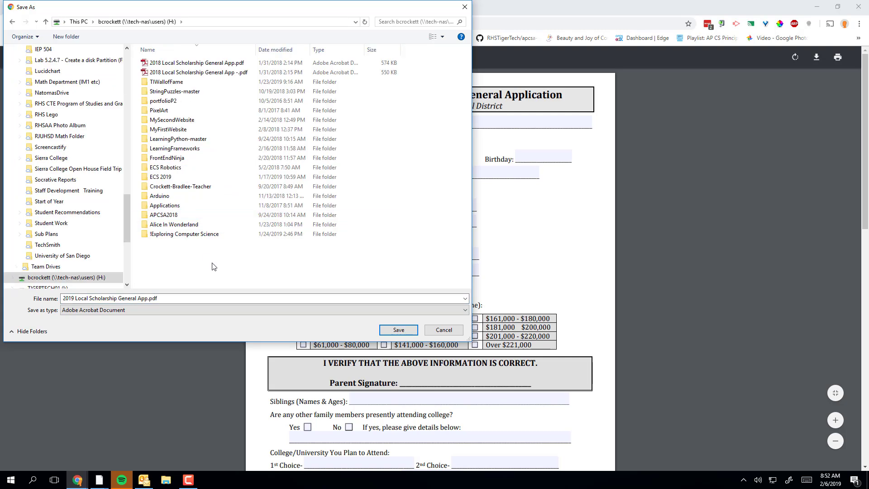
left_click(222, 299)
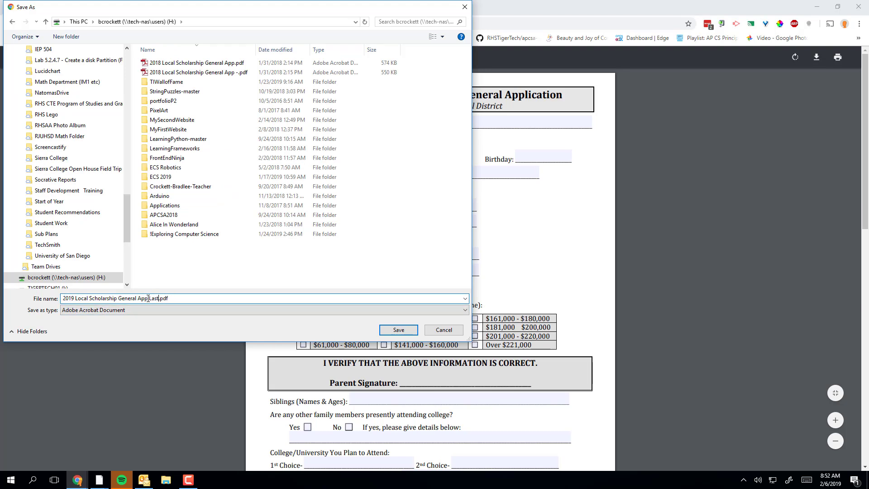
left_click(392, 330)
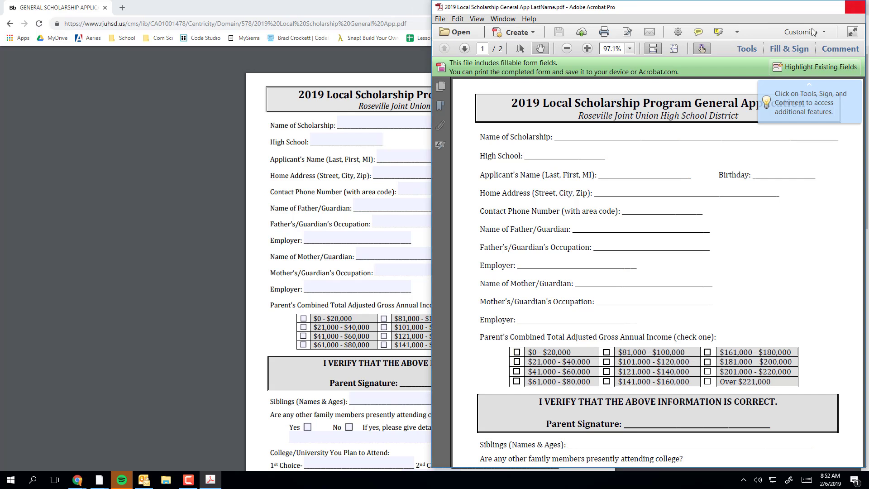
Close the Acrobat copy that opened and bring up File Explorer.
left_click(854, 7)
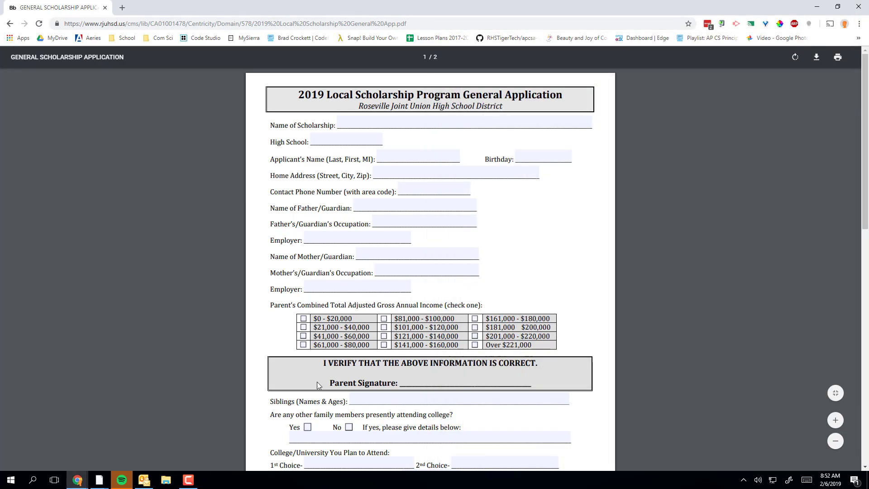
left_click(165, 480)
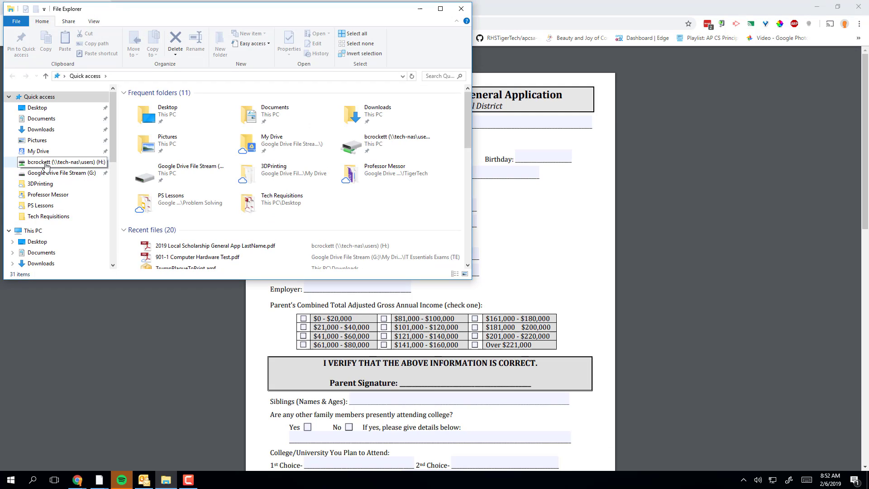
From the H drive, open the 2019 scholarship PDF with Adobe Acrobat via Open with.
left_click(46, 164)
scroll(305, 182, "down", 2)
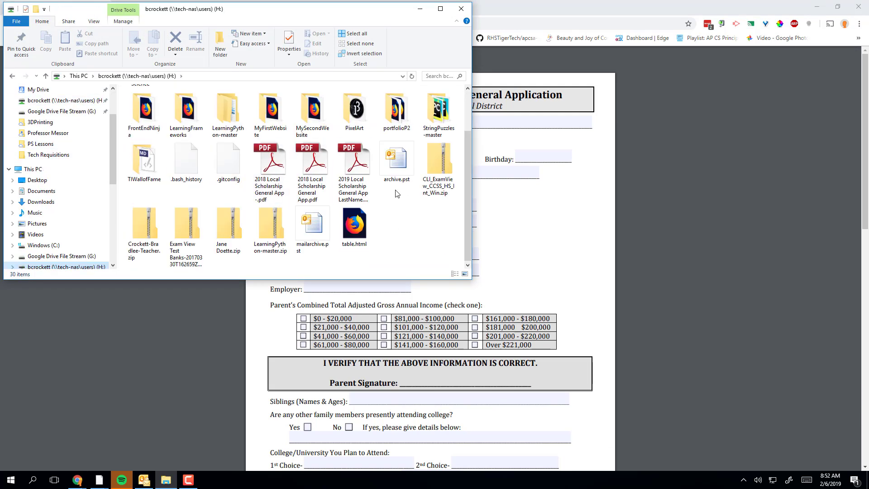
right_click(352, 169)
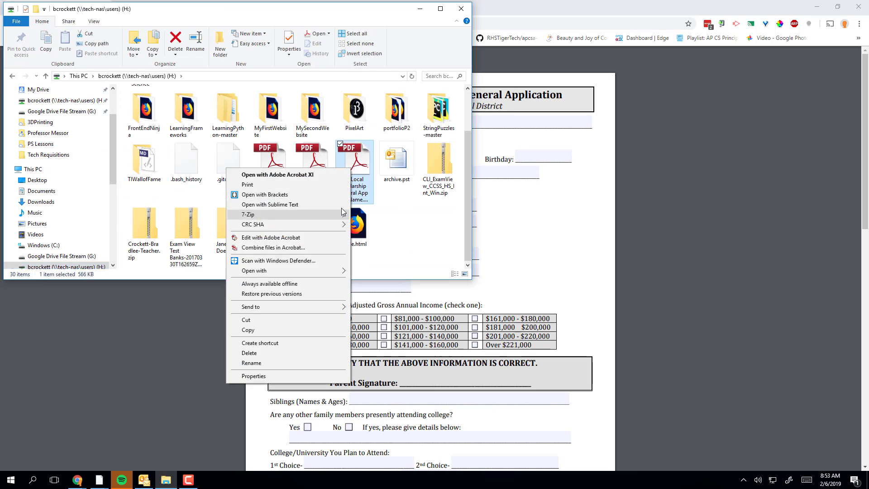
mouse_move(285, 271)
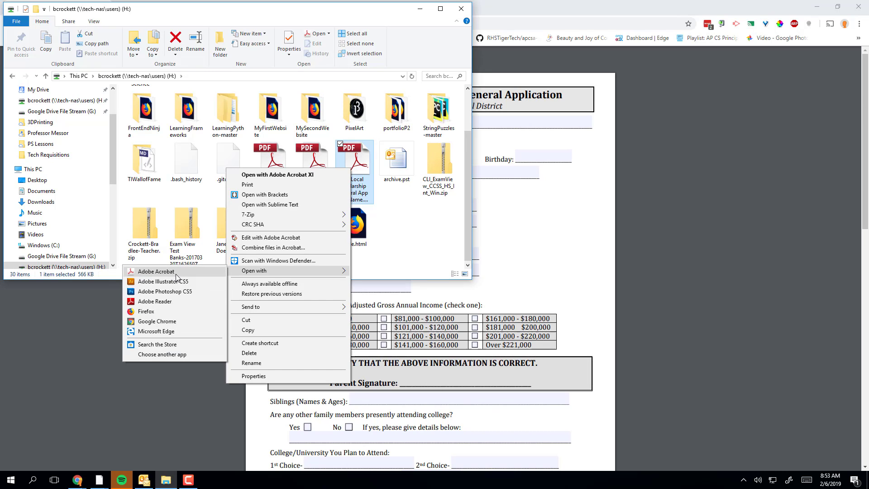
left_click(156, 272)
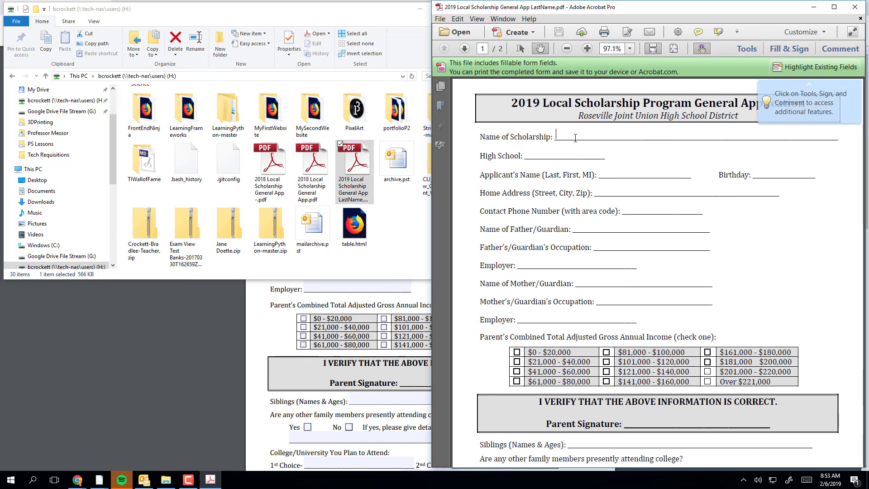
Maximize Acrobat, enter test text in Name of Scholarship, then erase it to leave the field blank.
left_click_drag(761, 9, 667, 8)
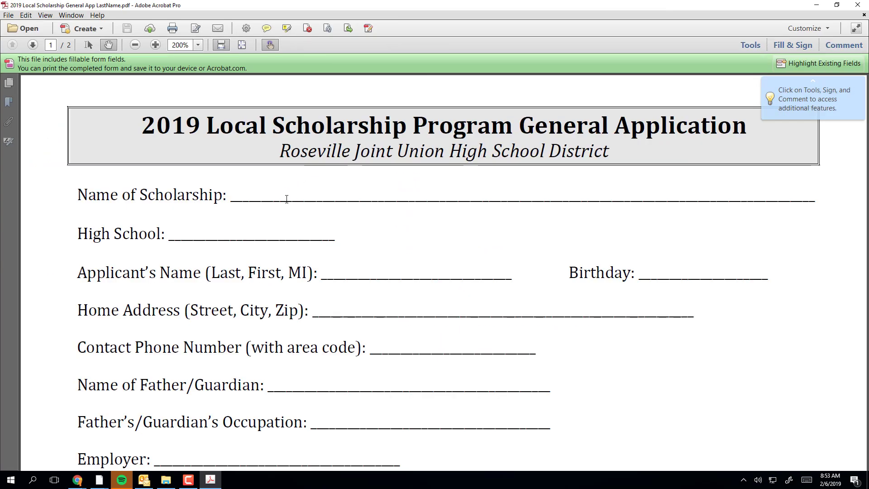
left_click(286, 199)
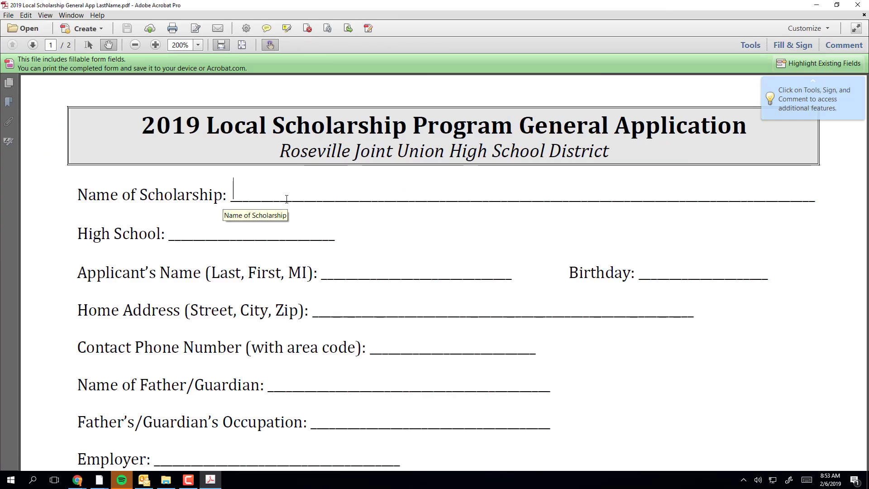
type("lisdfgowif")
key("BackSpace")
key("BackSpace")
key("BackSpace")
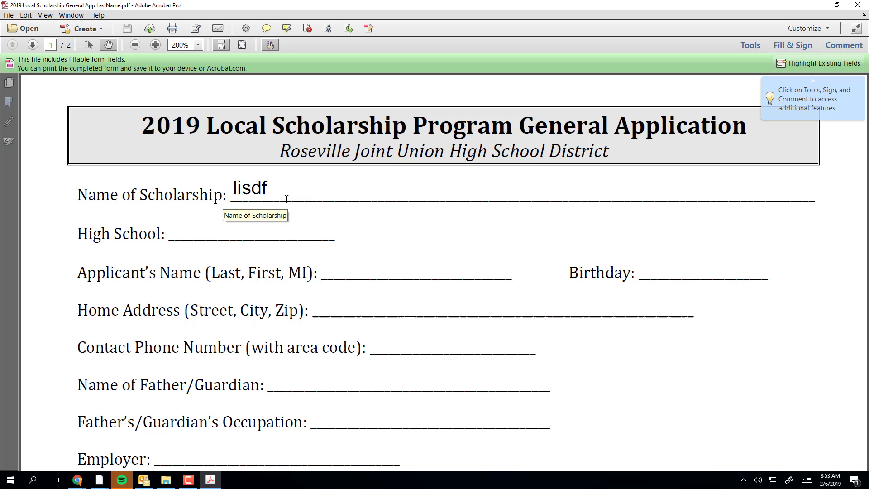
key("BackSpace")
key("BackSpace")
key("BackSpace")
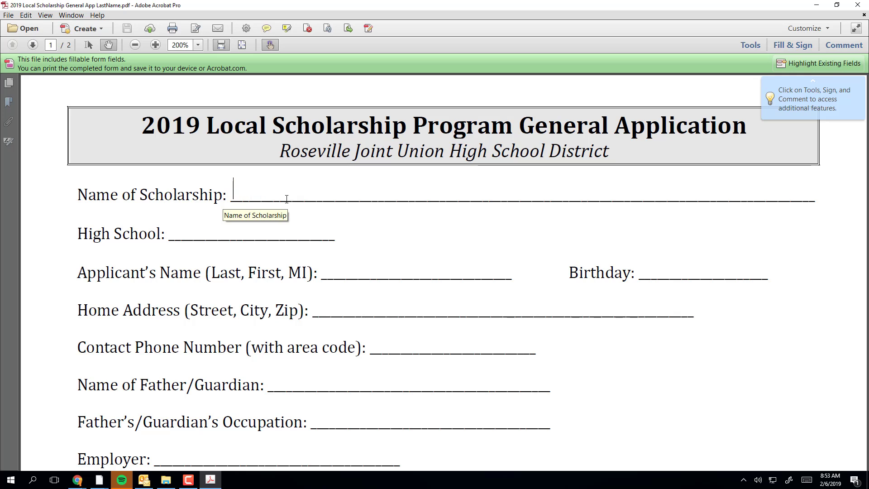
Save As 2019 Local Scholarship General App LastName.pdf on the H drive, confirming the overwrite.
left_click(8, 15)
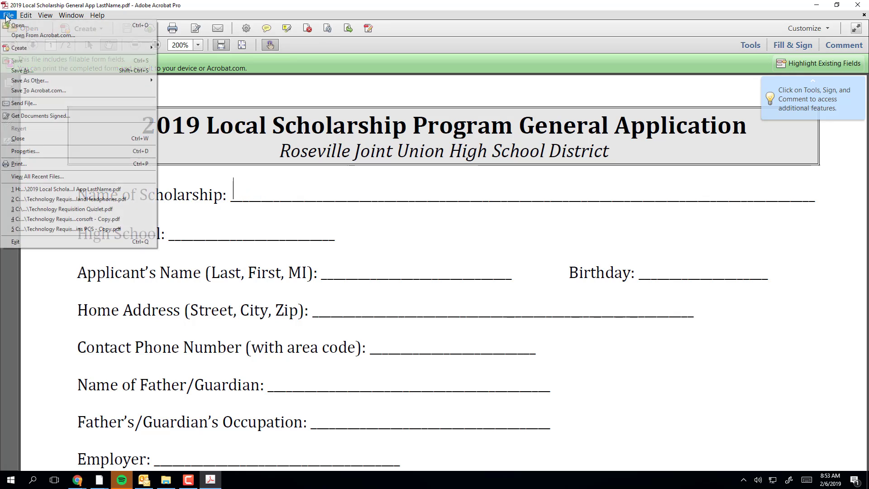
left_click(24, 70)
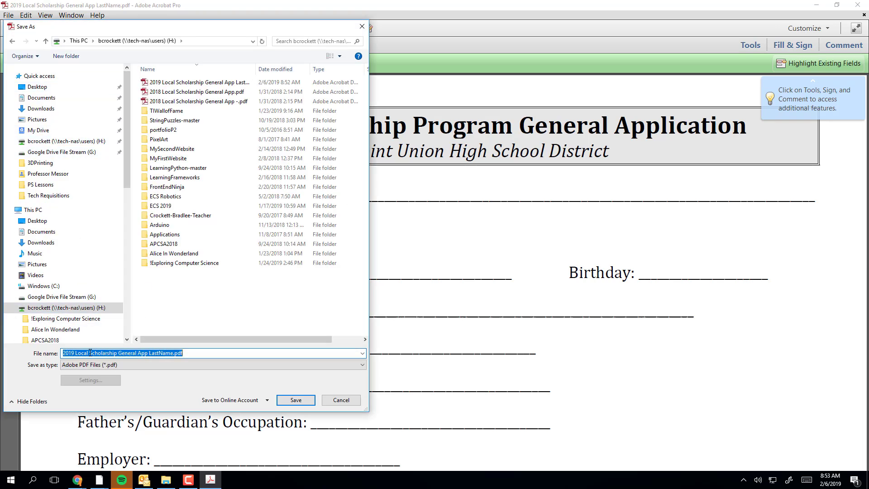
left_click(306, 406)
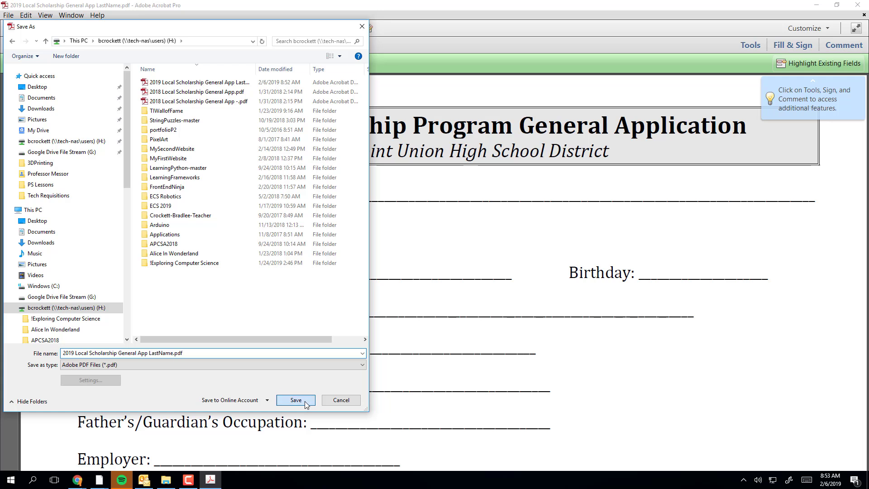
left_click(450, 273)
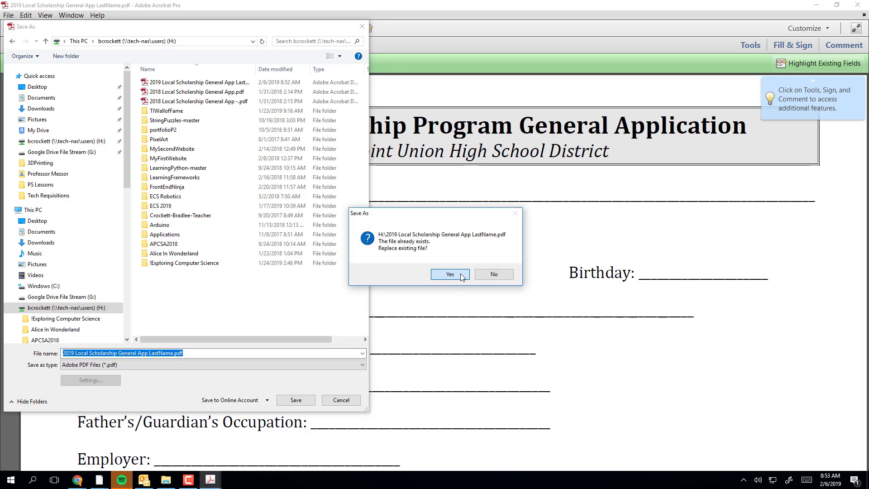